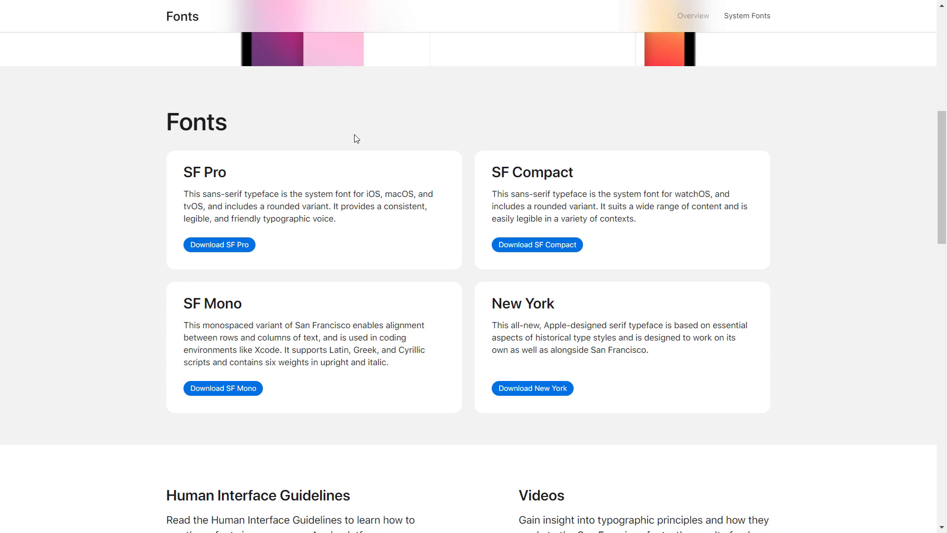
scroll(449, 321, "up", 6)
scroll(448, 321, "up", 4)
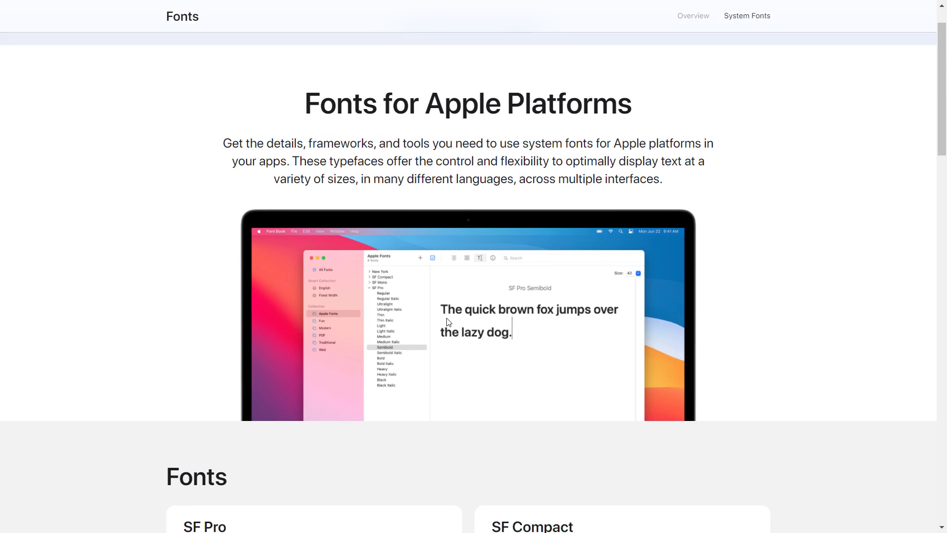
scroll(487, 395, "down", 5)
scroll(487, 395, "down", 3)
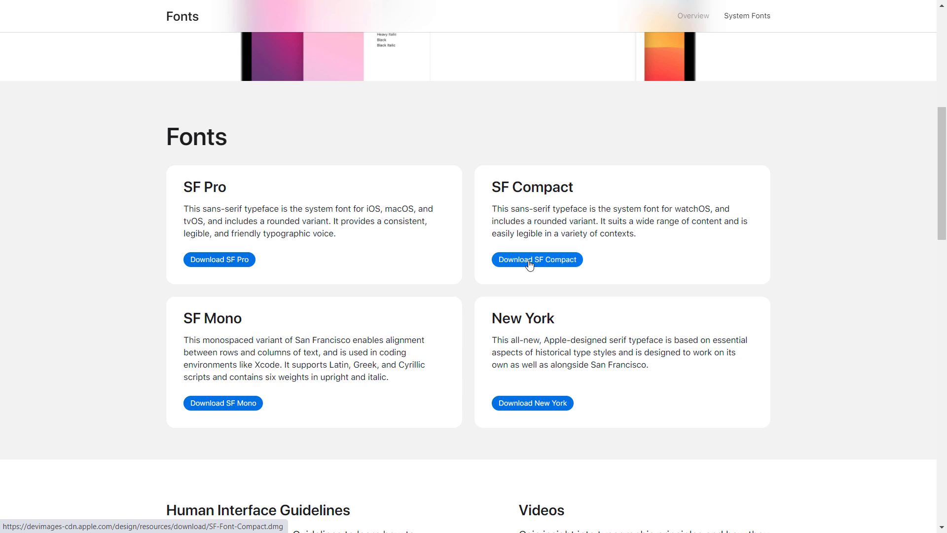
- Download the SF Mono disk image as SF-Mono (1).dmg, show it in Downloads, then exit Chrome full screen
left_click(241, 404)
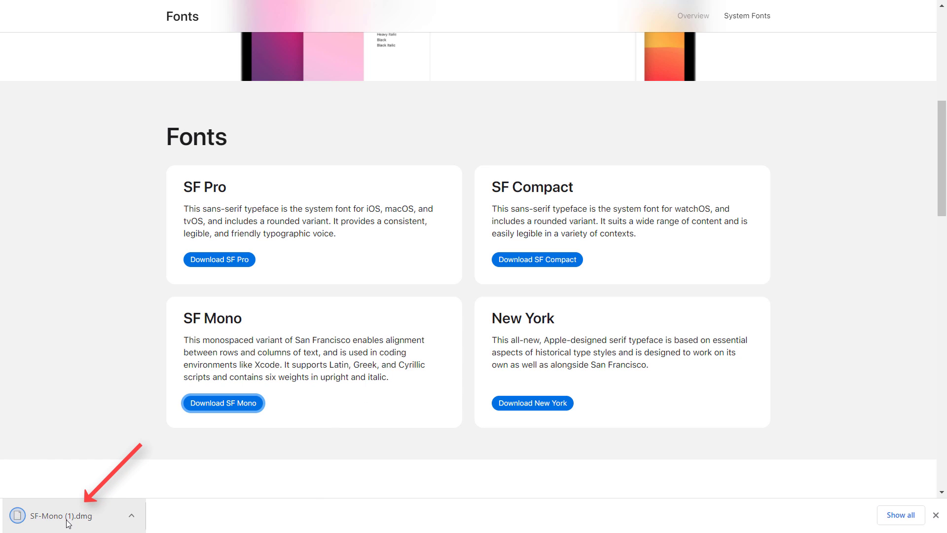
left_click(132, 516)
left_click(158, 474)
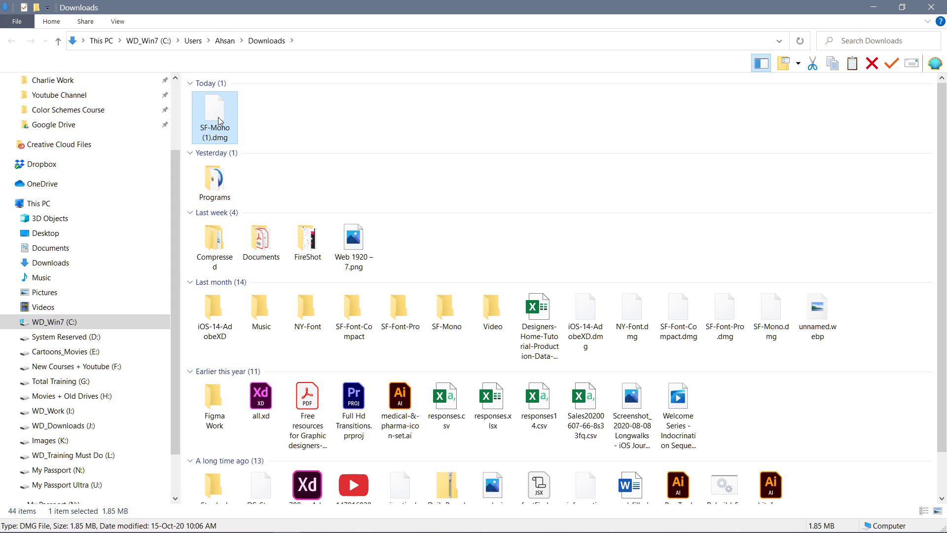
left_click(267, 122)
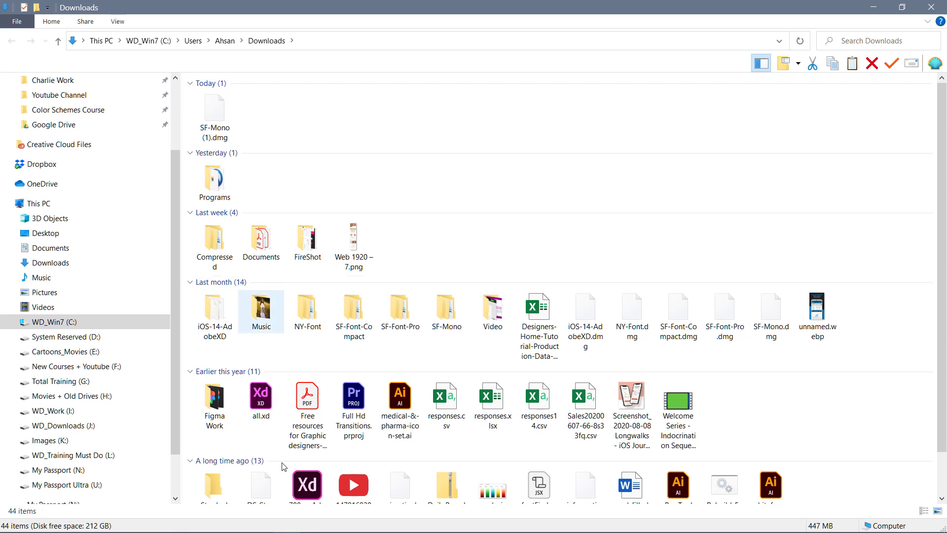
left_click(236, 526)
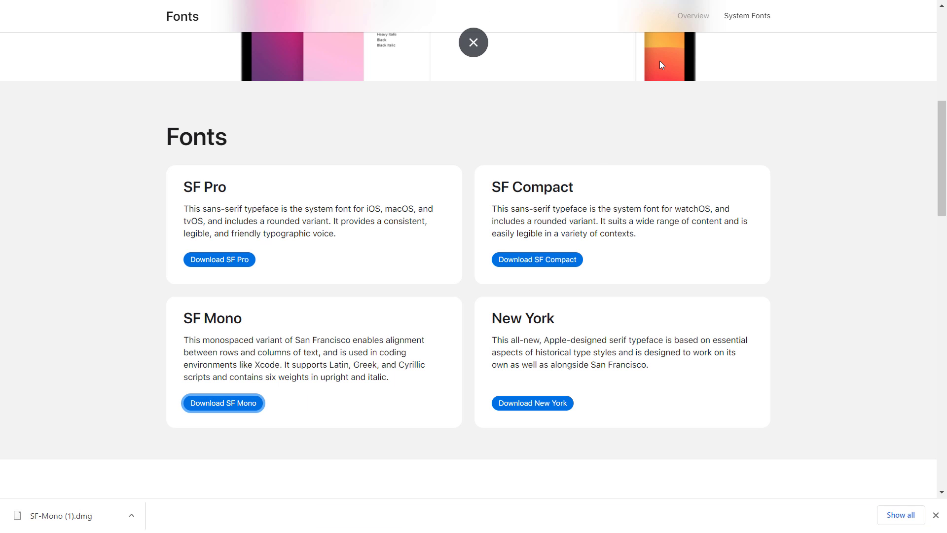
key("F11")
- Switch to the 7-Zip download page and highlight the 64-bit x64 installer for 7-Zip 19.00
left_click(657, 11)
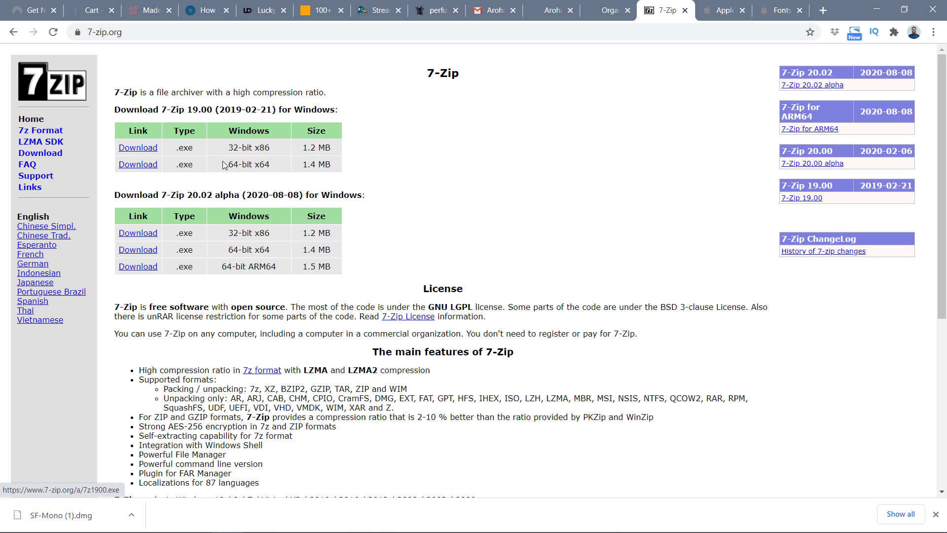
left_click_drag(255, 164, 269, 164)
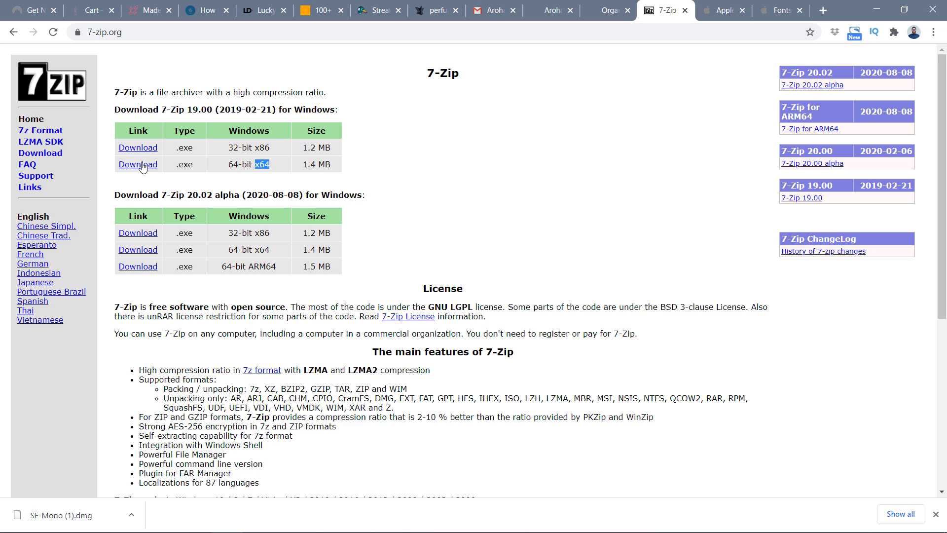
left_click(422, 174)
- Extract SF-Mono (1).dmg with 7-Zip to "SF-Mono (1)\" and open its SFMonoFonts folder
left_click(876, 9)
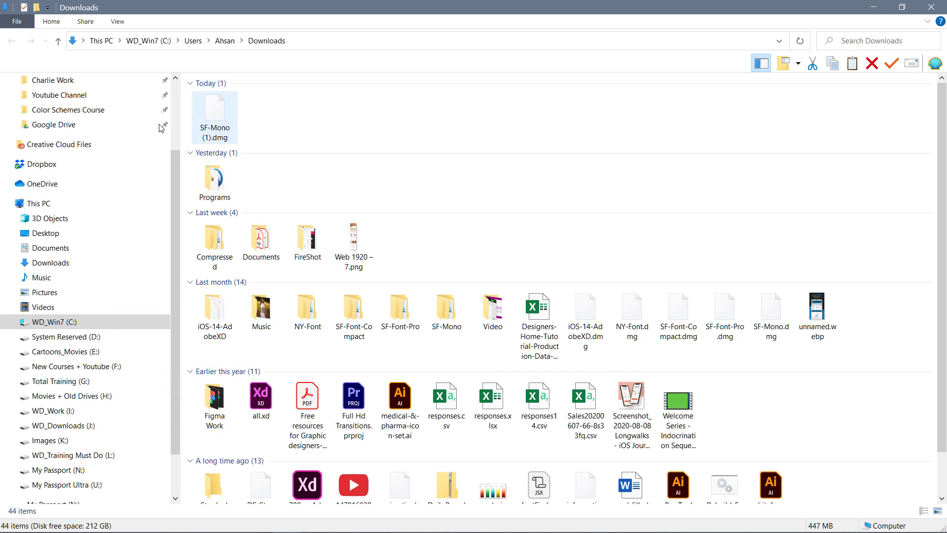
mouse_move(211, 112)
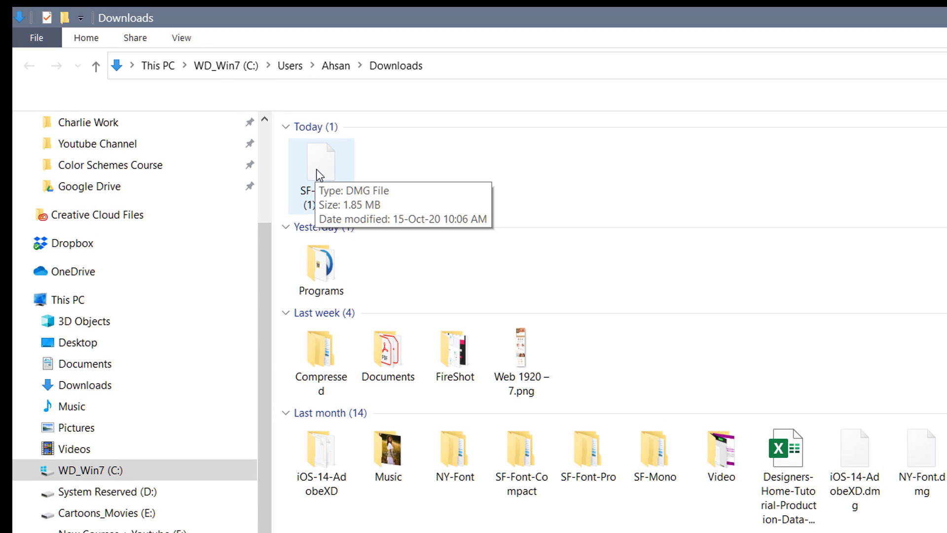
left_click(316, 169)
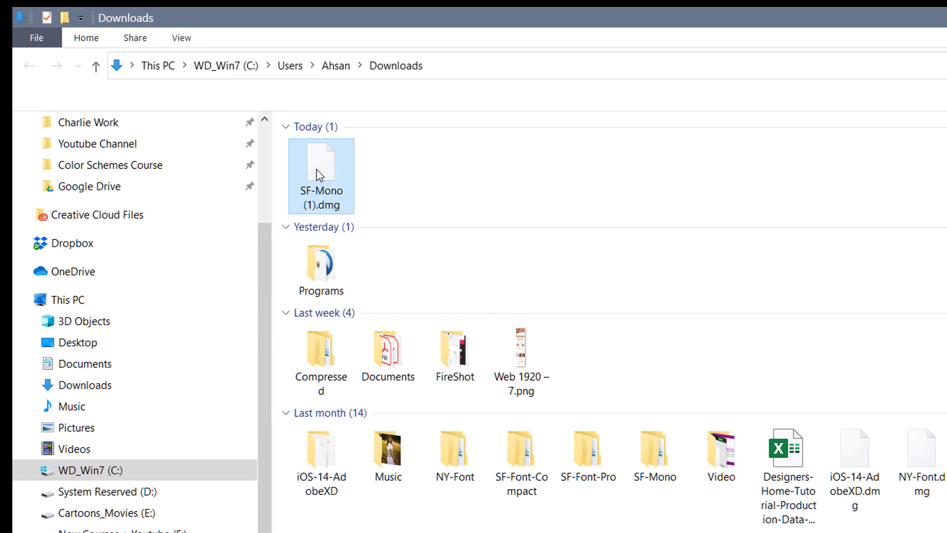
right_click(317, 170)
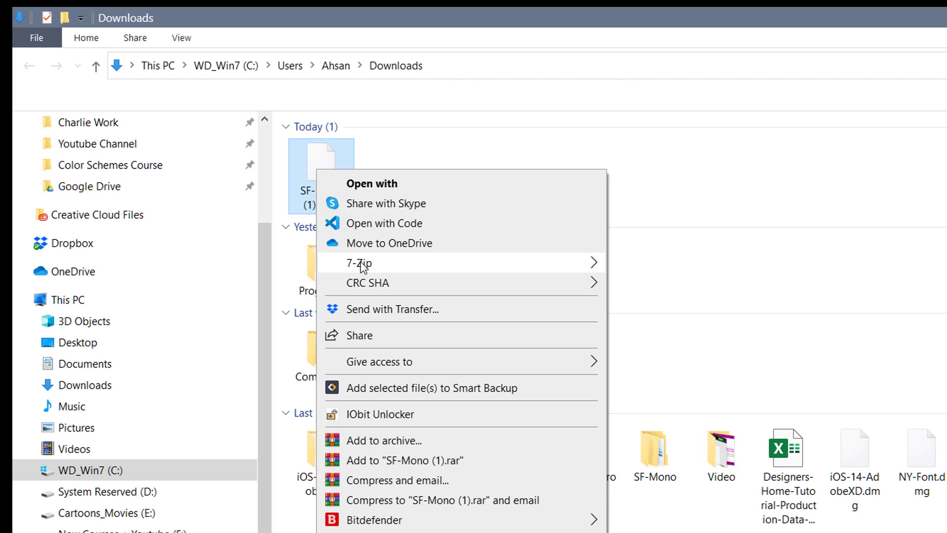
mouse_move(362, 265)
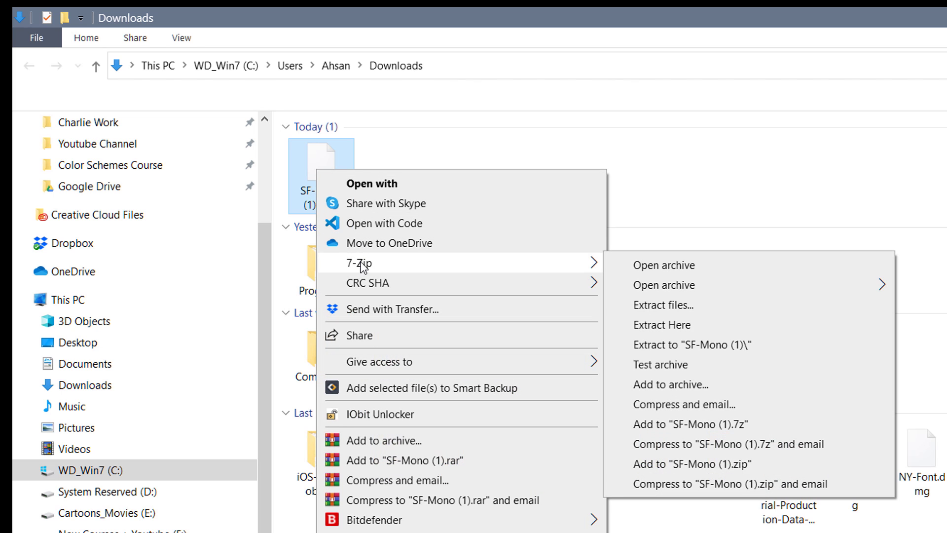
left_click(697, 348)
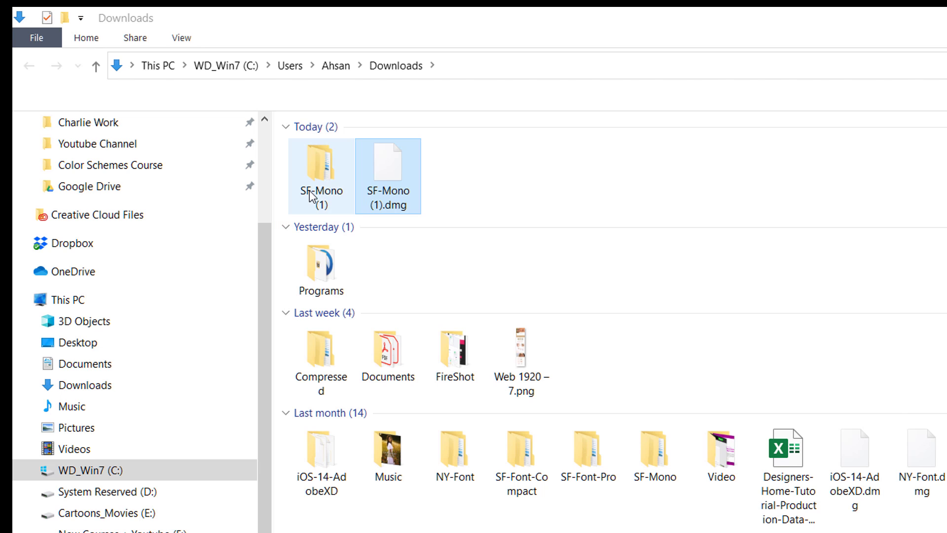
double_click(313, 196)
double_click(340, 152)
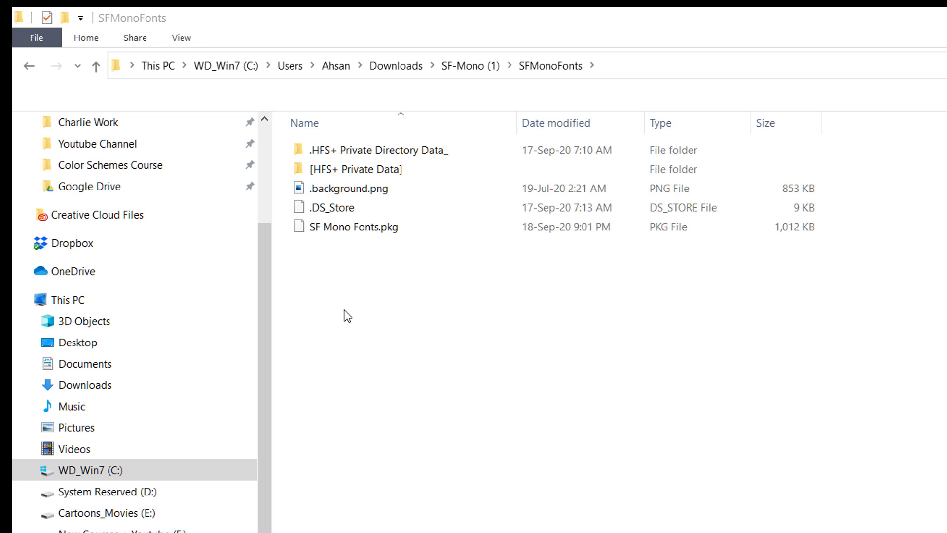
- Extract SF Mono Fonts.pkg with 7-Zip into an SF Mono Fonts folder and open it
left_click(328, 232)
right_click(328, 231)
left_click(304, 308)
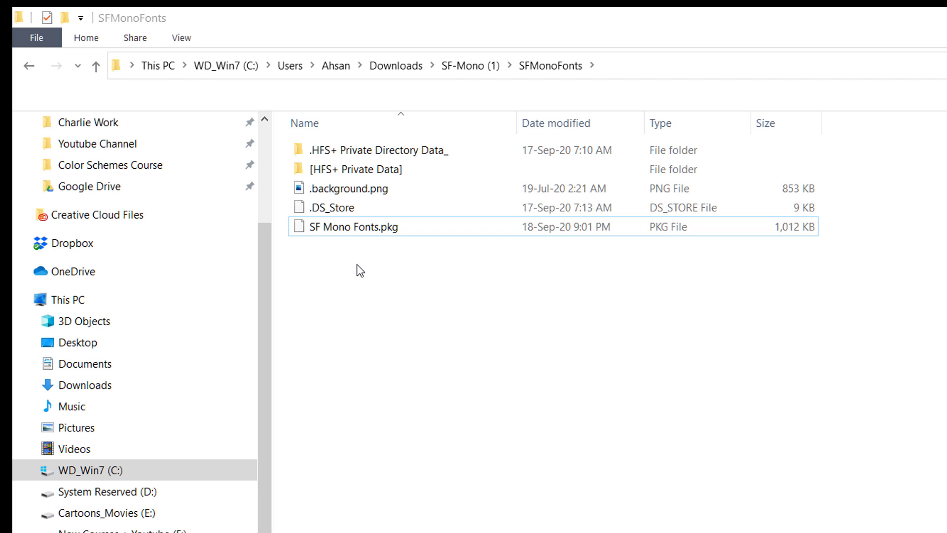
right_click(383, 231)
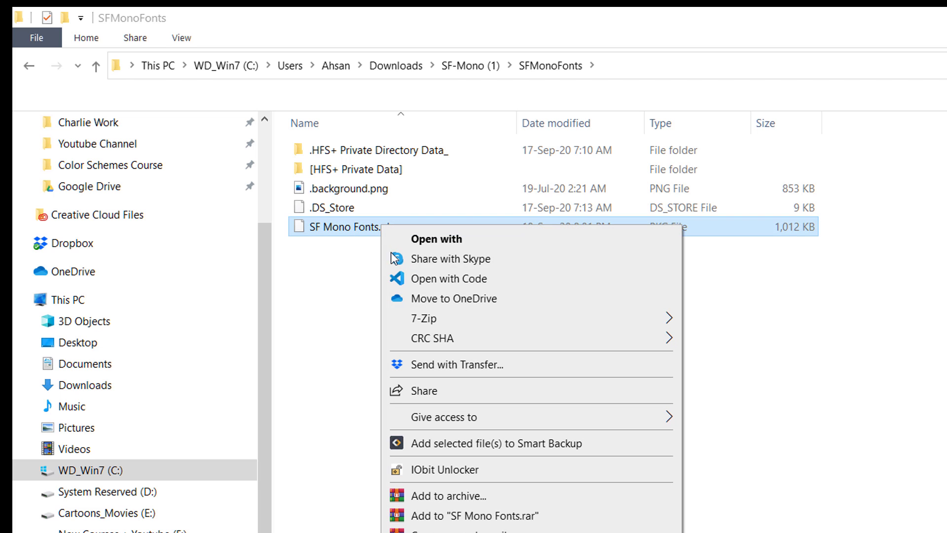
mouse_move(422, 319)
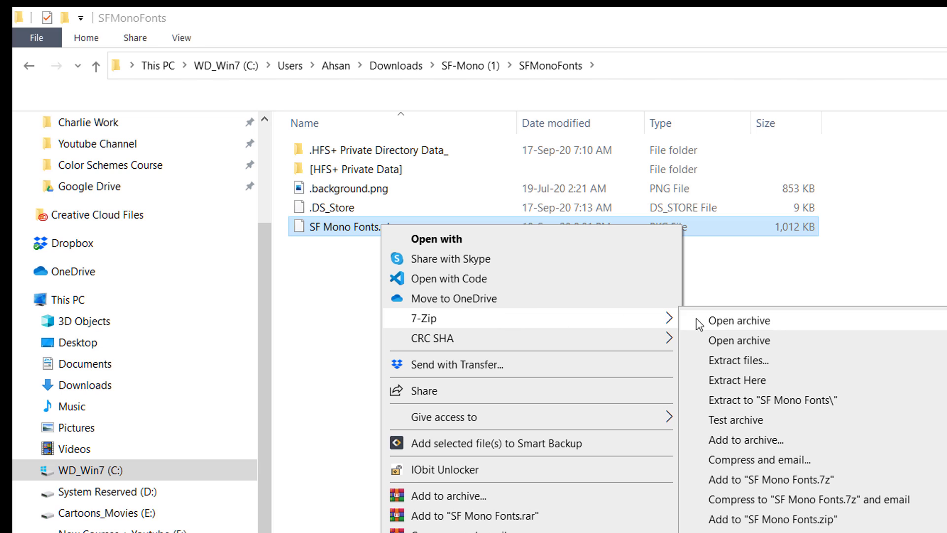
left_click(746, 400)
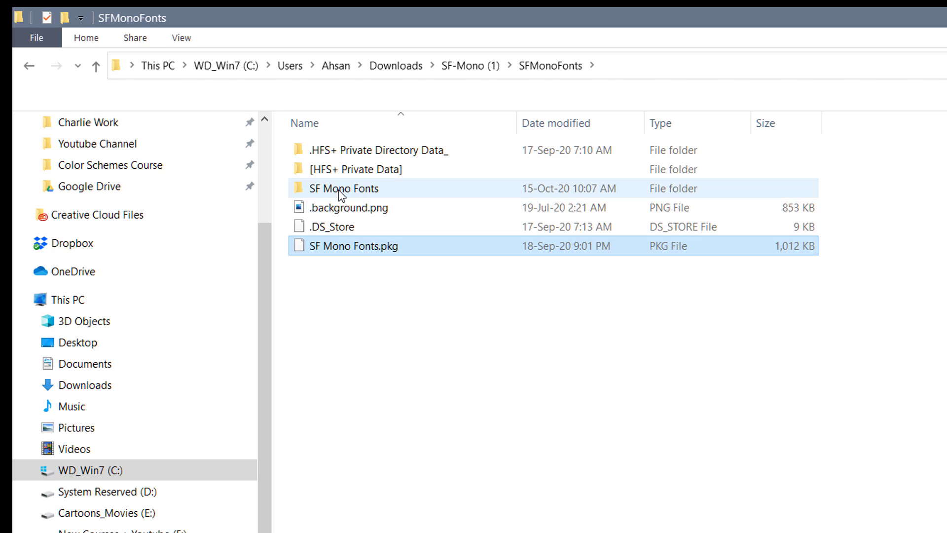
left_click(341, 192)
double_click(339, 191)
- Extract Payload~ with 7-Zip to "Payload~~\" and open the new folder
left_click(337, 157)
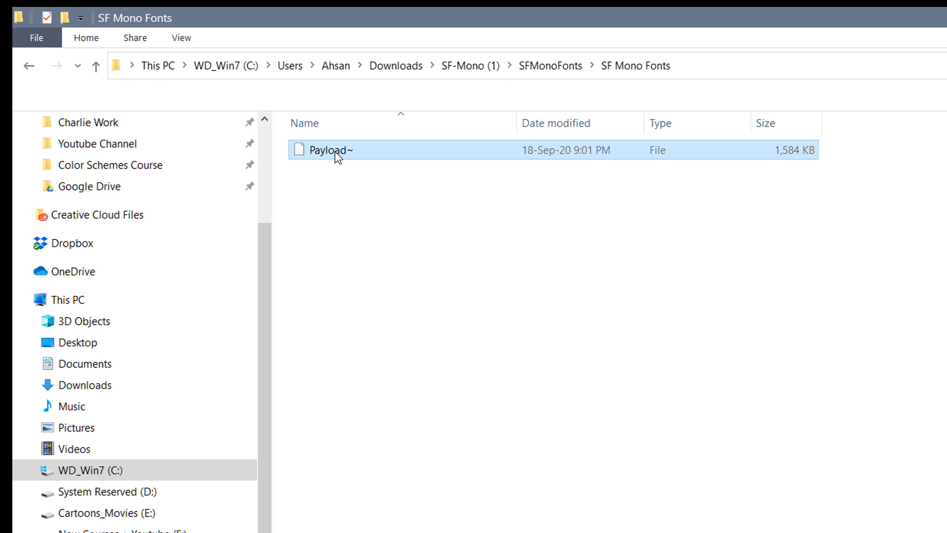
right_click(336, 156)
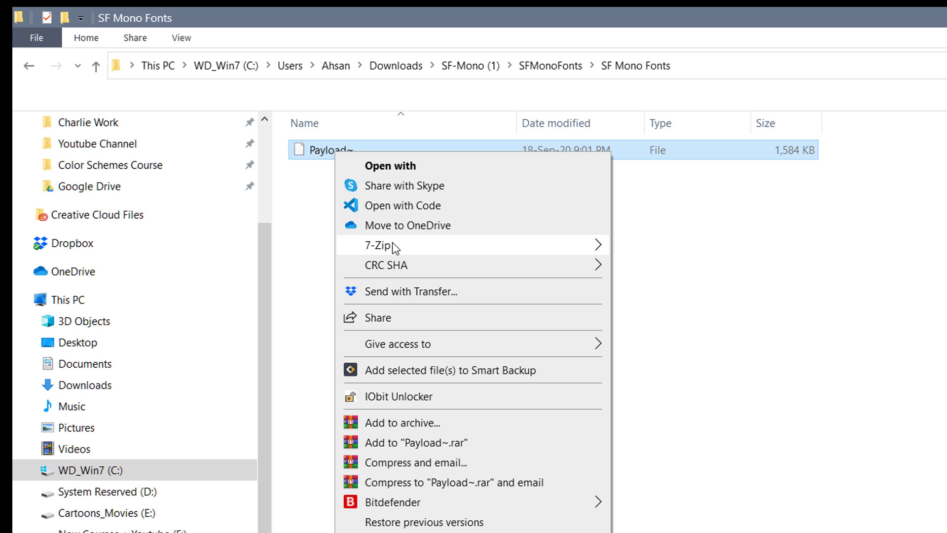
mouse_move(395, 246)
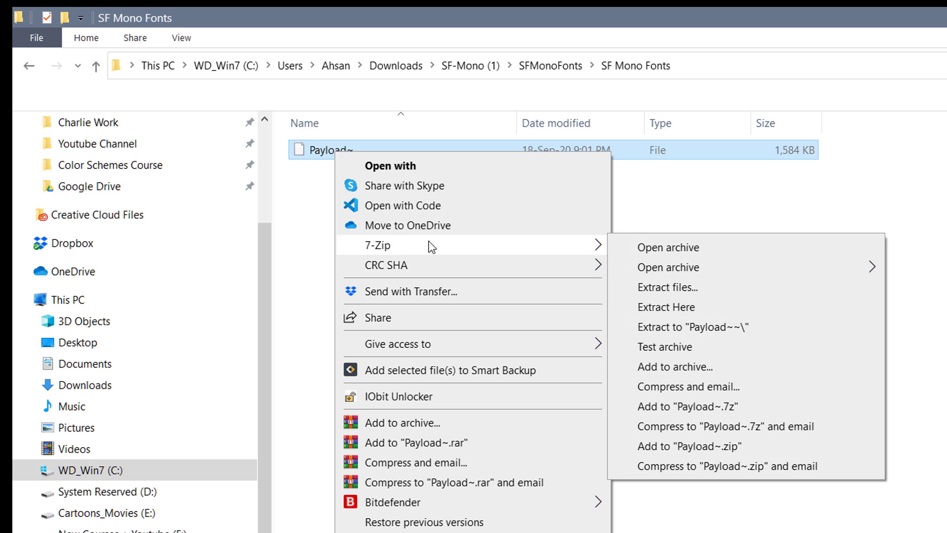
left_click(684, 328)
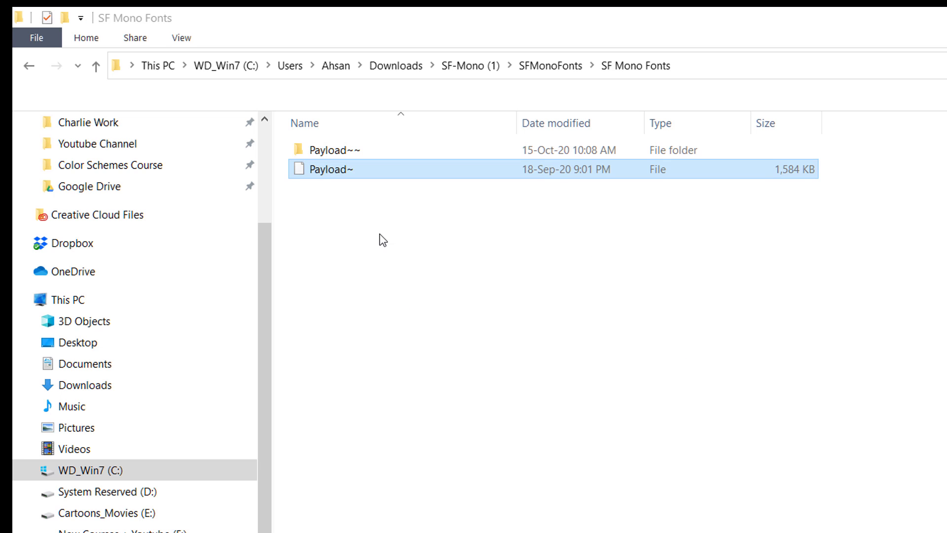
double_click(336, 154)
- Open Library\Fonts to view the 14 SF Mono .otf/.ttf files, then return to Downloads
double_click(335, 157)
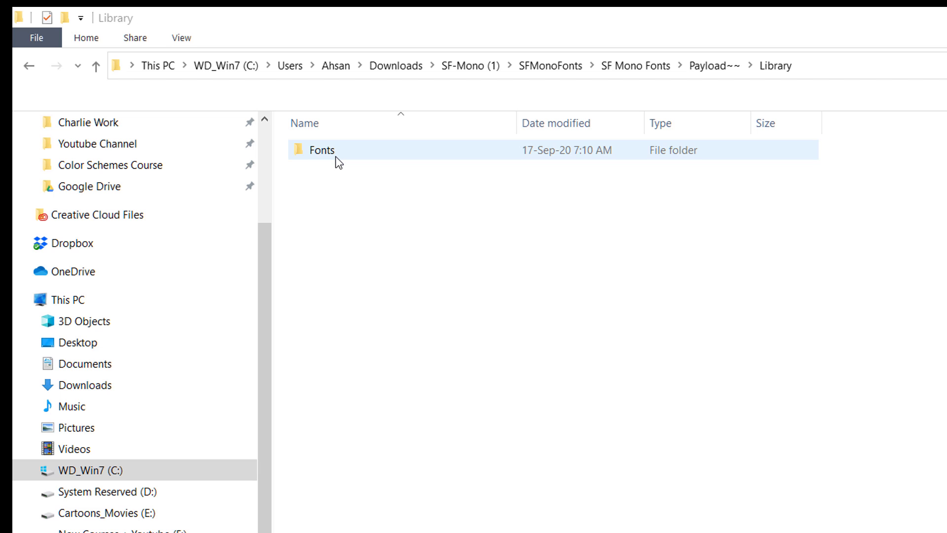
double_click(336, 157)
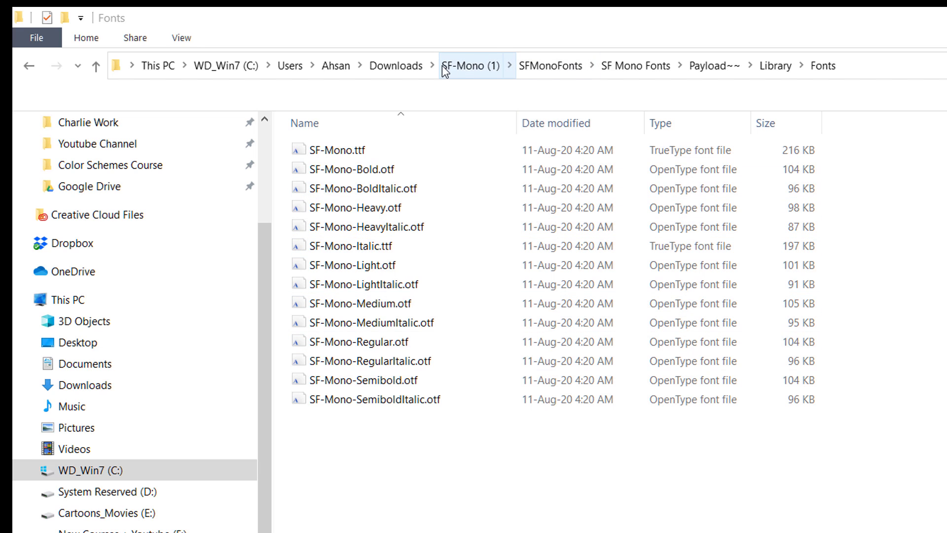
left_click(464, 67)
left_click(401, 75)
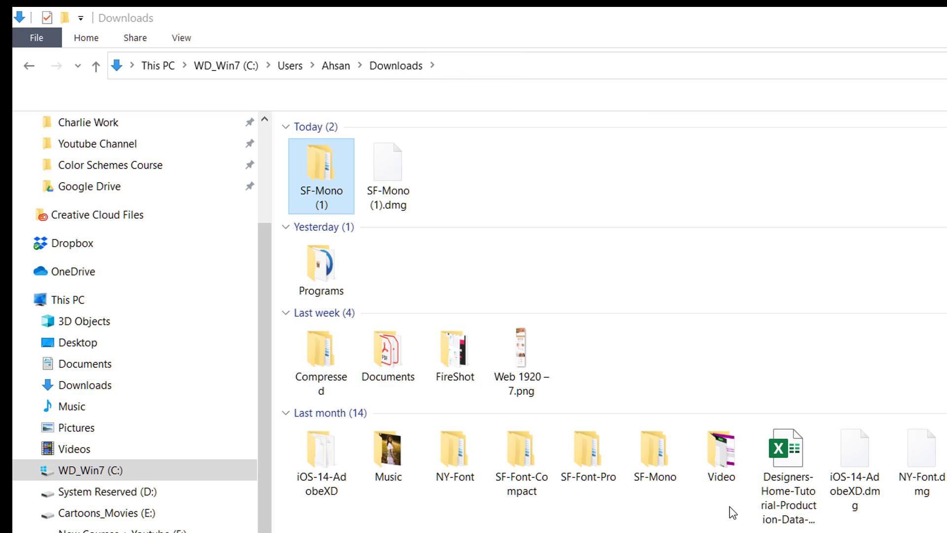
- Browse into iOS-14-AdobeXD > iOS 14 Adobe XD > Design Templates + UI Elements + Guides
left_click(733, 513)
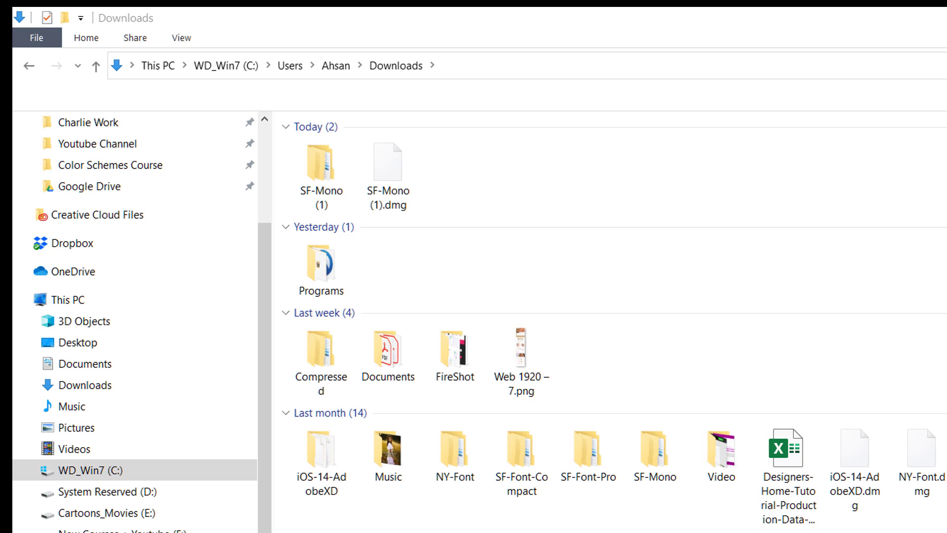
left_click(854, 495)
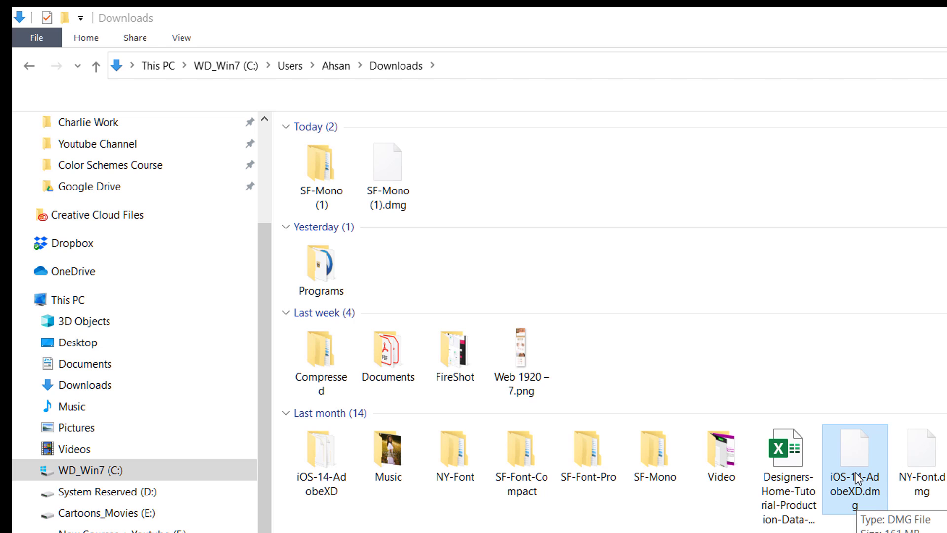
double_click(316, 468)
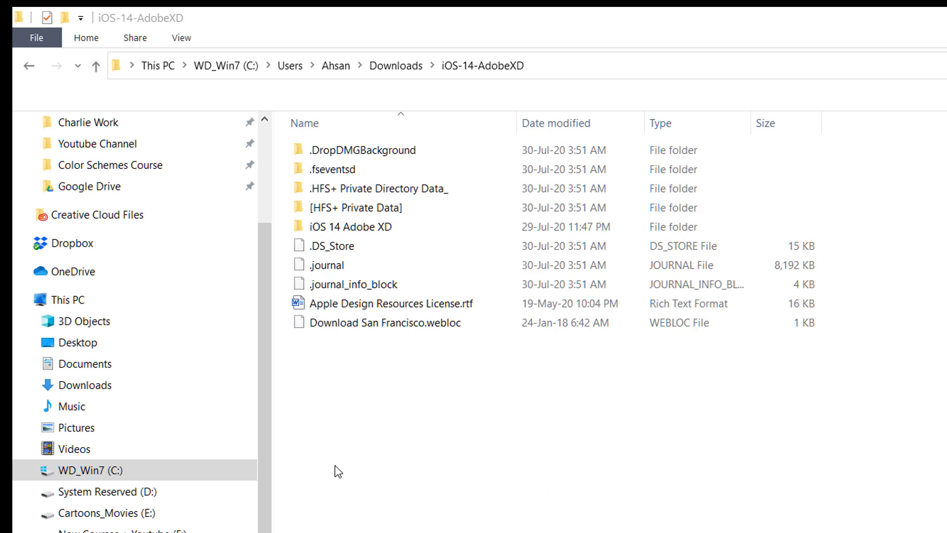
left_click(330, 226)
double_click(329, 226)
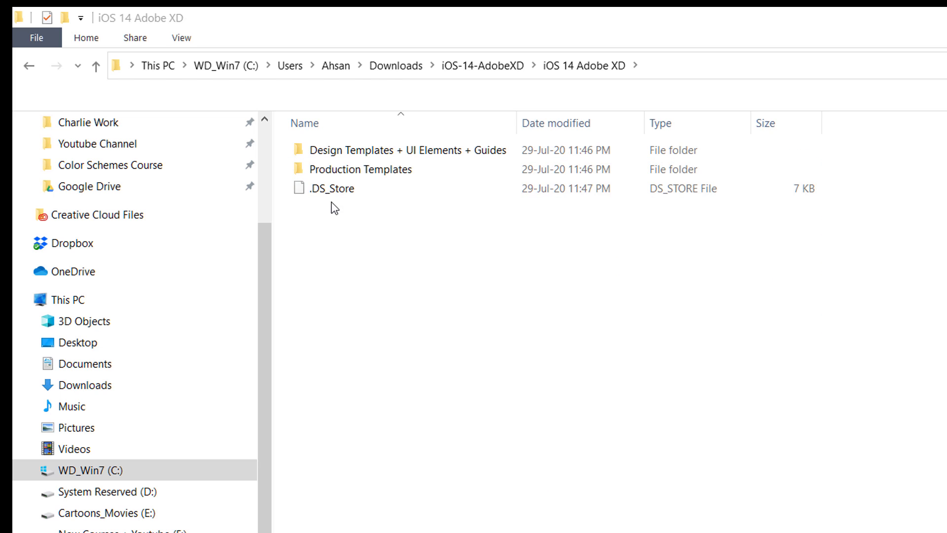
double_click(336, 153)
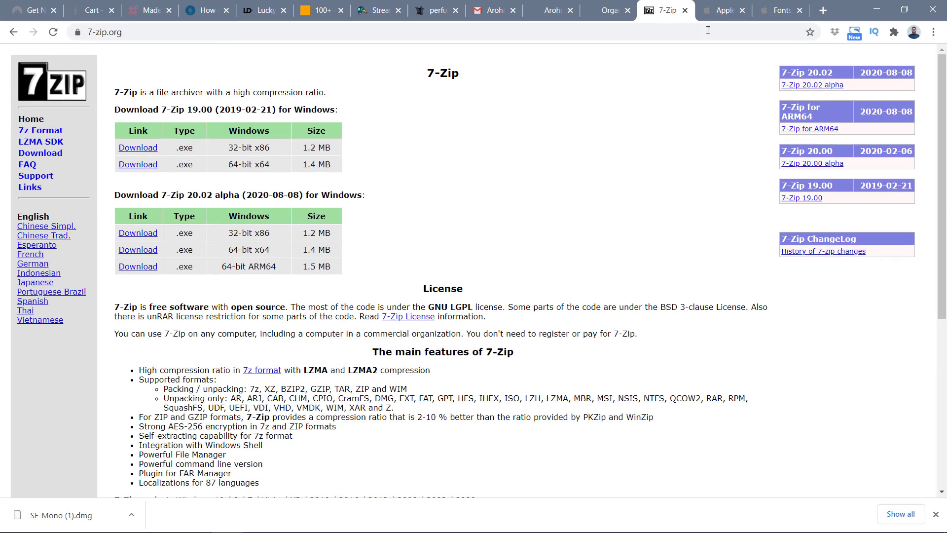
- Switch to the Apple Design Resources tab and scroll to the iOS 14 Sketch, Photoshop and Adobe XD downloads
left_click(719, 14)
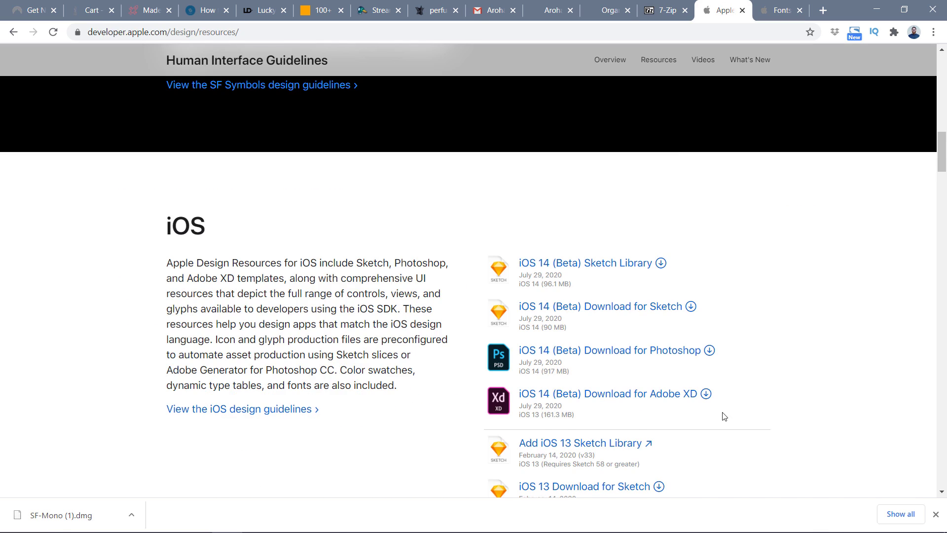
scroll(725, 417, "down", 2)
scroll(383, 400, "up", 7)
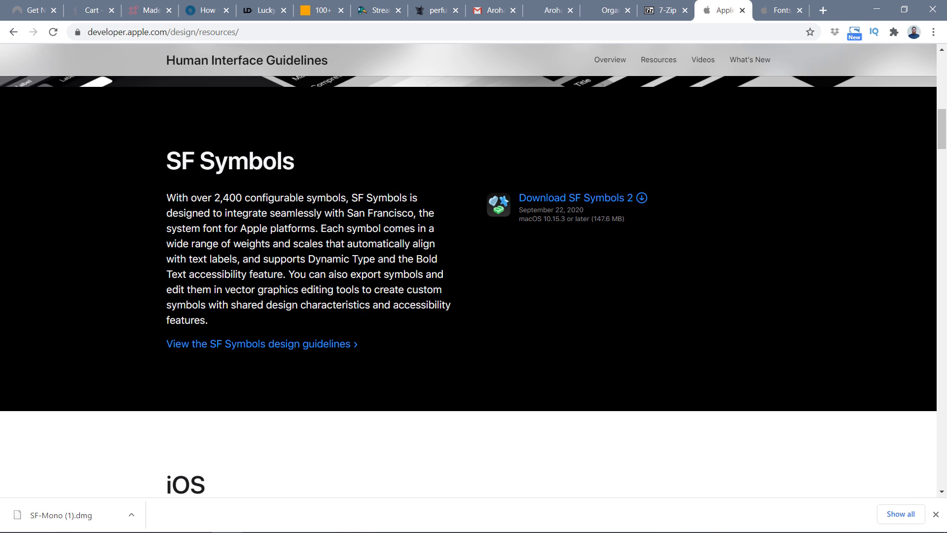
scroll(232, 117, "up", 8)
scroll(353, 356, "down", 10)
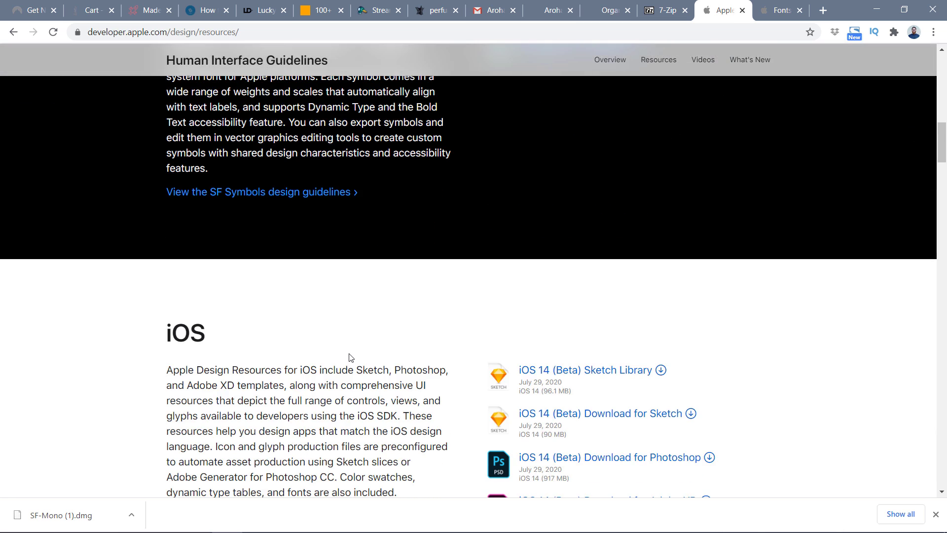
scroll(350, 358, "up", 4)
scroll(511, 359, "down", 8)
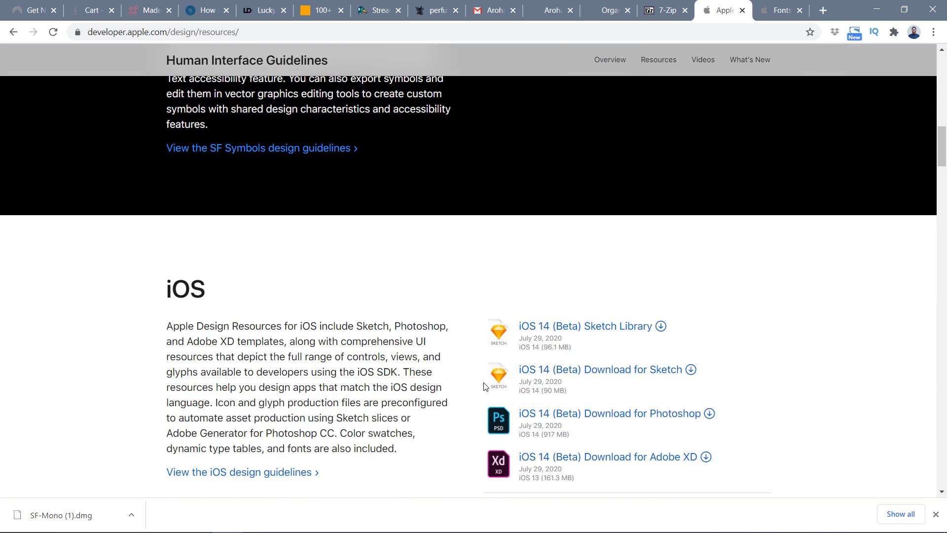